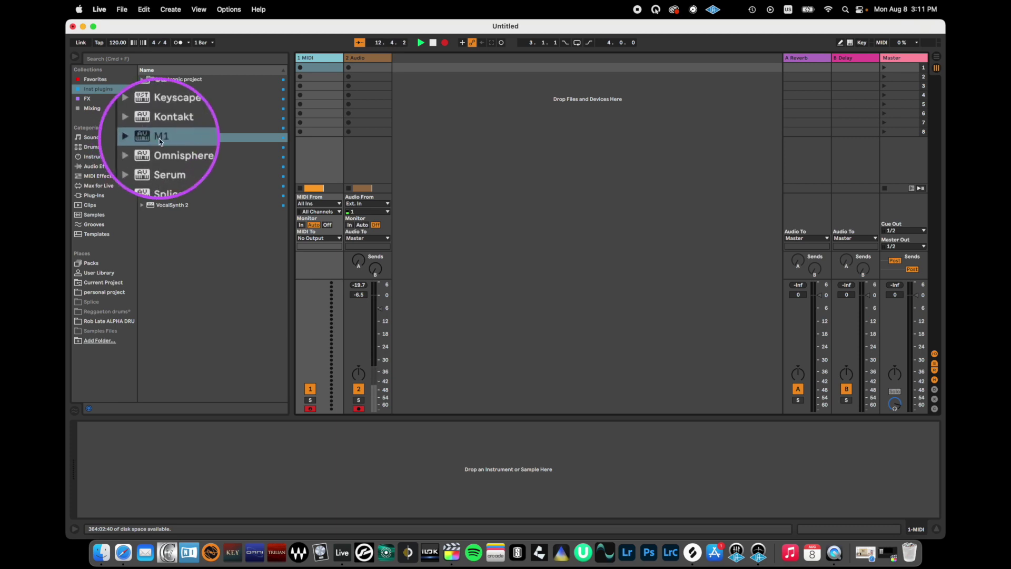
# - Load the M1 instrument plug-in onto the MIDI track
pyautogui.click(159, 138)
pyautogui.doubleClick(159, 138)
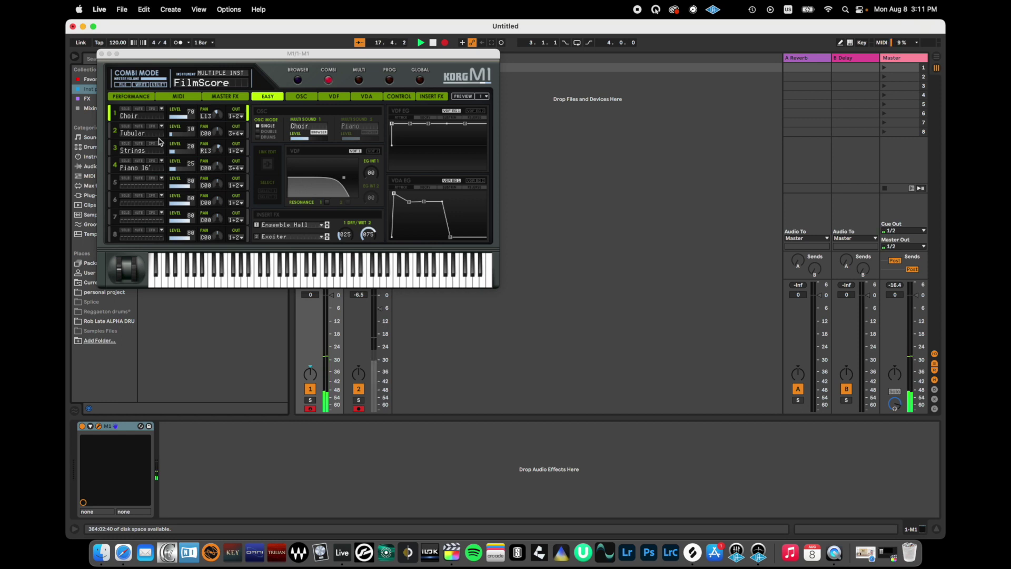
pyautogui.click(182, 49)
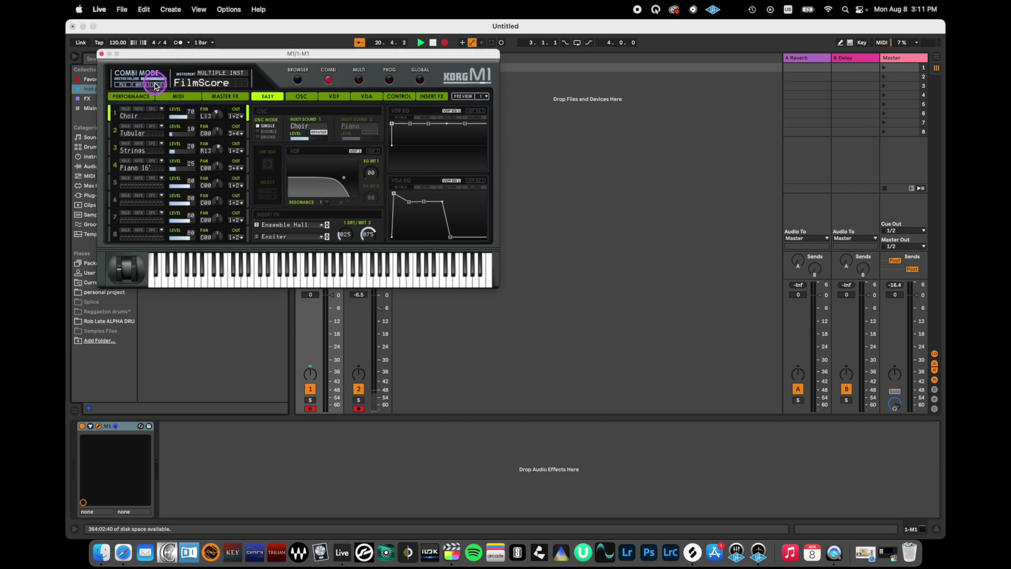
# - Clear all programs from the FilmScore combination in the M1
pyautogui.click(155, 85)
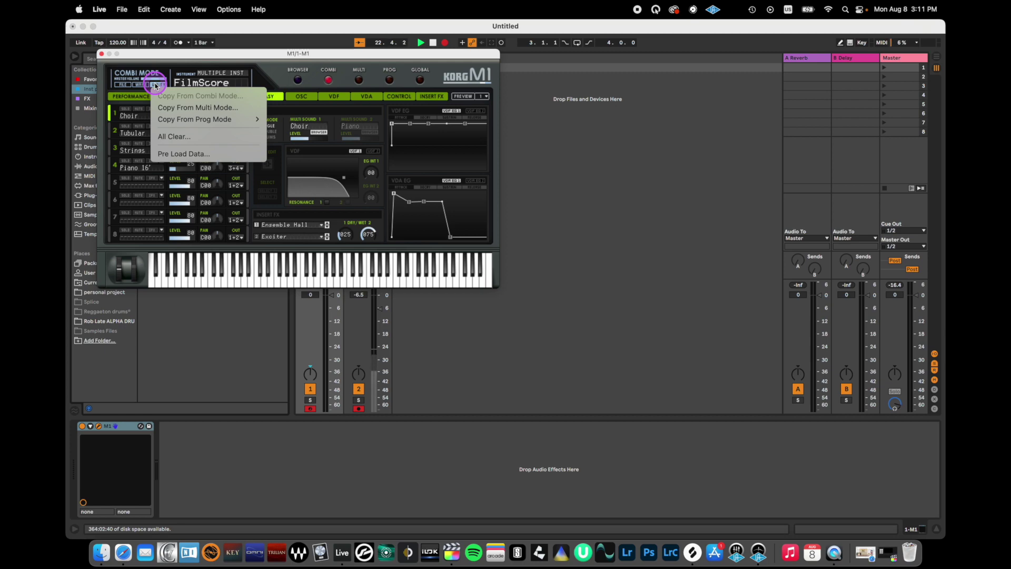
pyautogui.hotkey('ctrl', 'space')
pyautogui.click(155, 85)
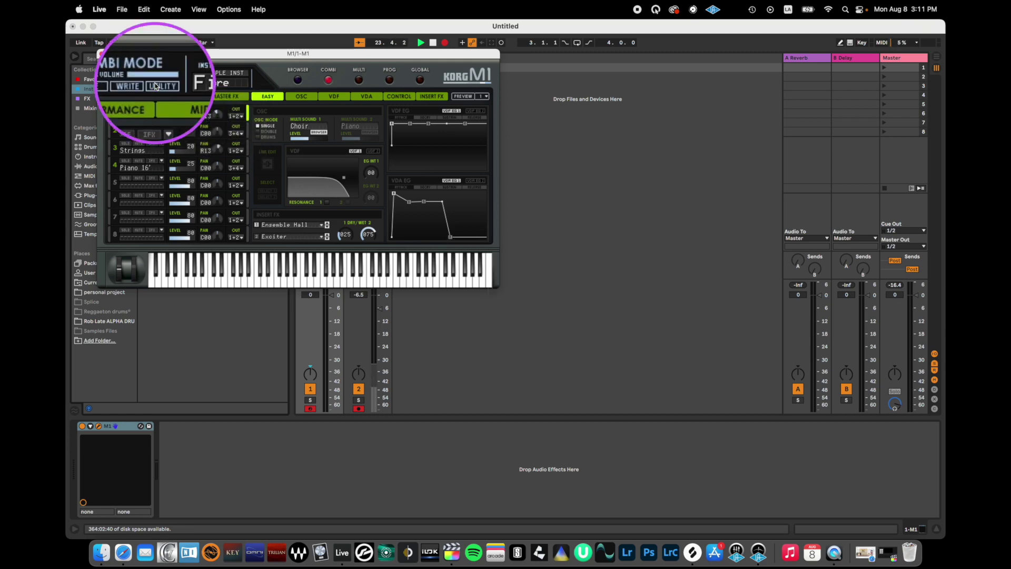
pyautogui.click(155, 85)
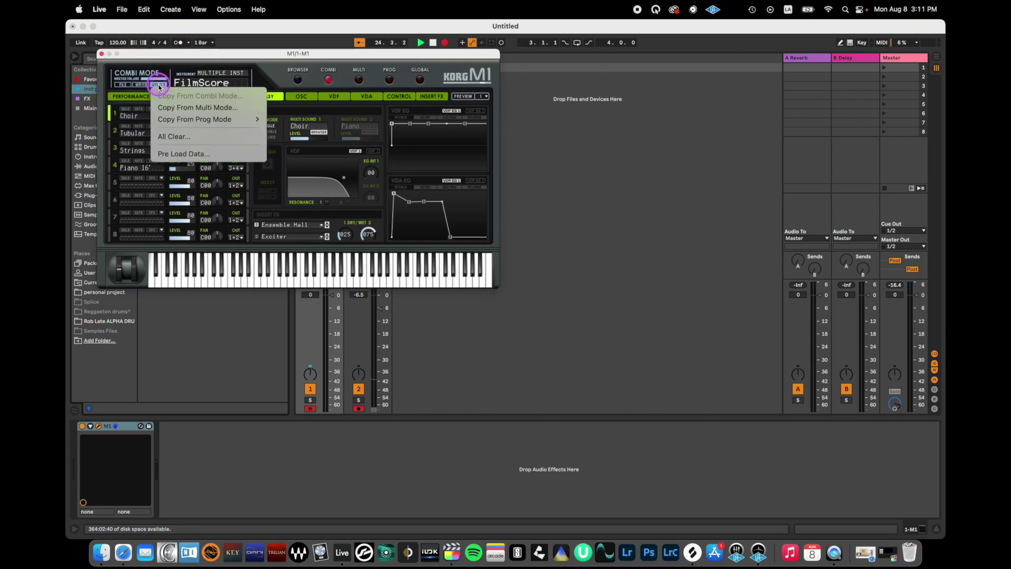
pyautogui.click(174, 136)
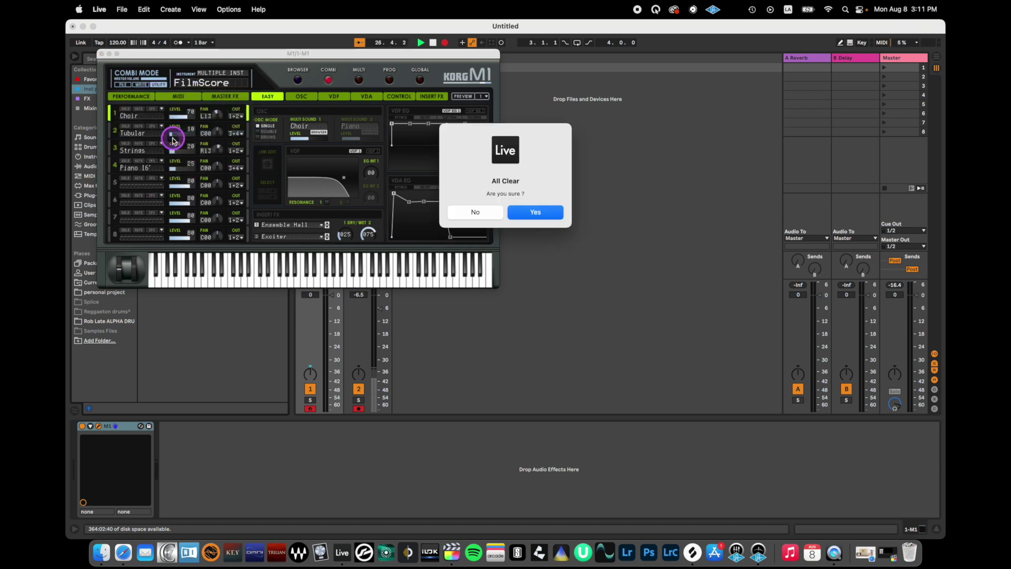
pyautogui.click(546, 213)
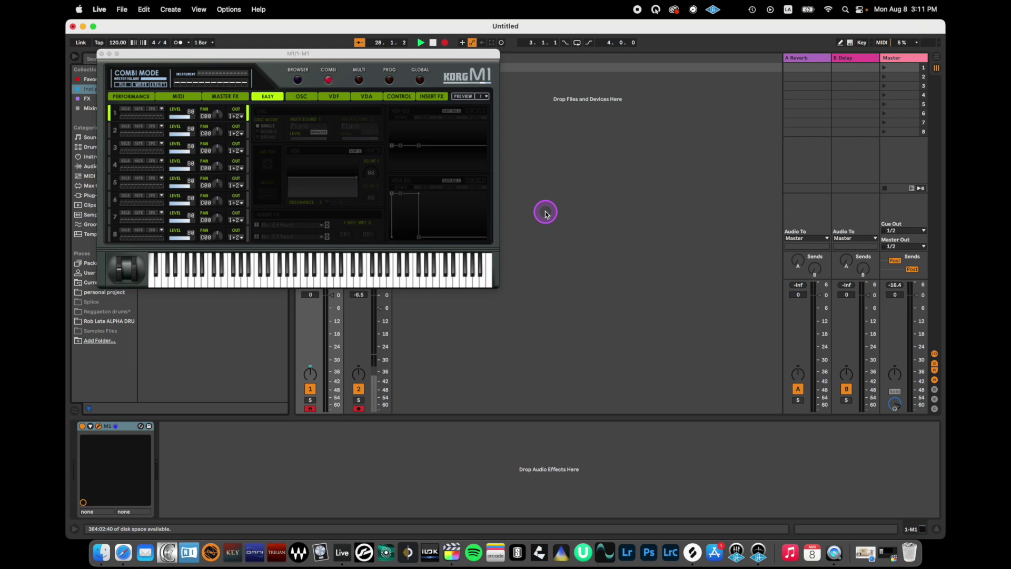
# - Load the Piano 8' program from the Piano category into slot 1 of the combination
pyautogui.click(162, 110)
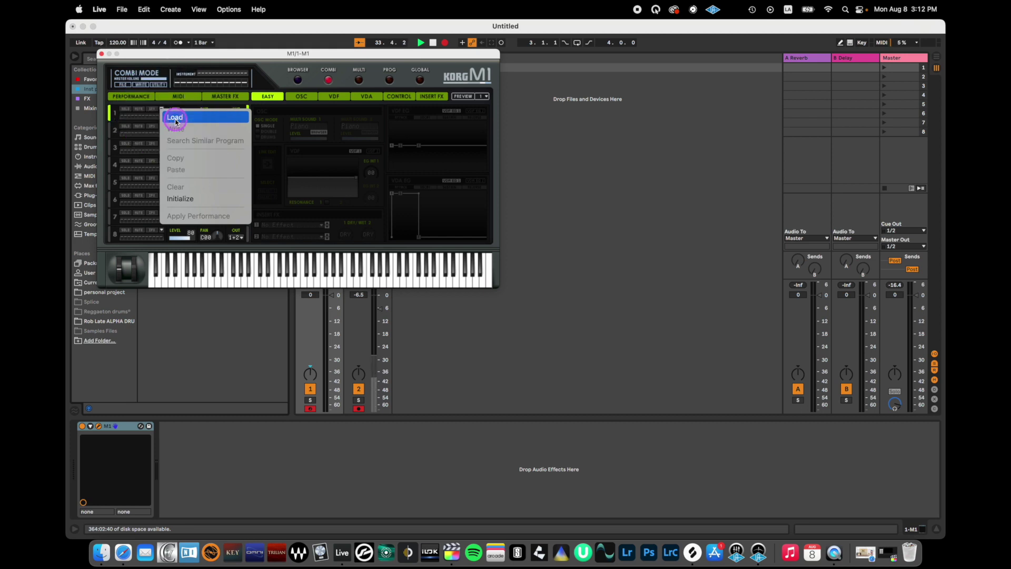
pyautogui.click(175, 118)
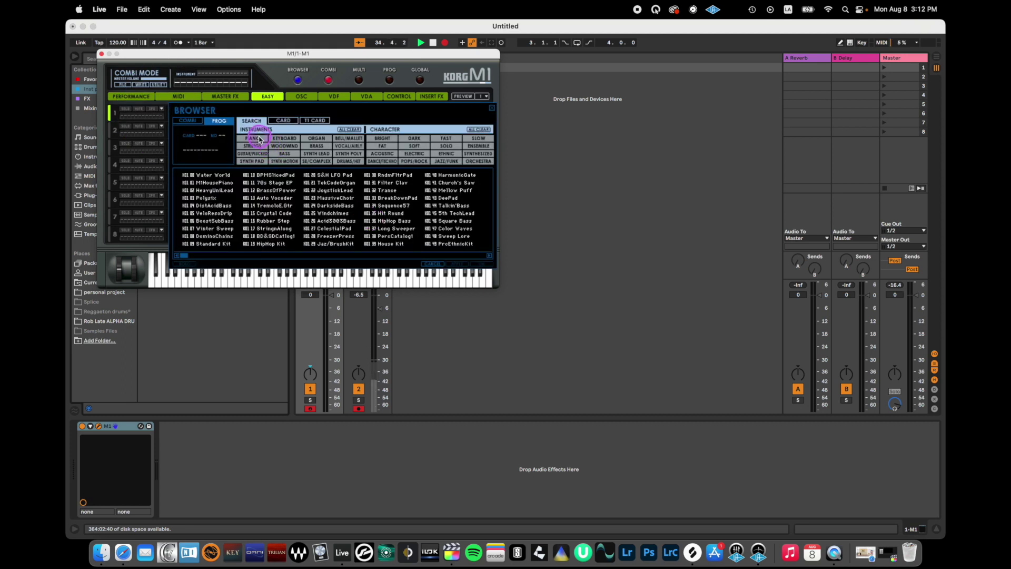
pyautogui.click(257, 139)
pyautogui.click(257, 140)
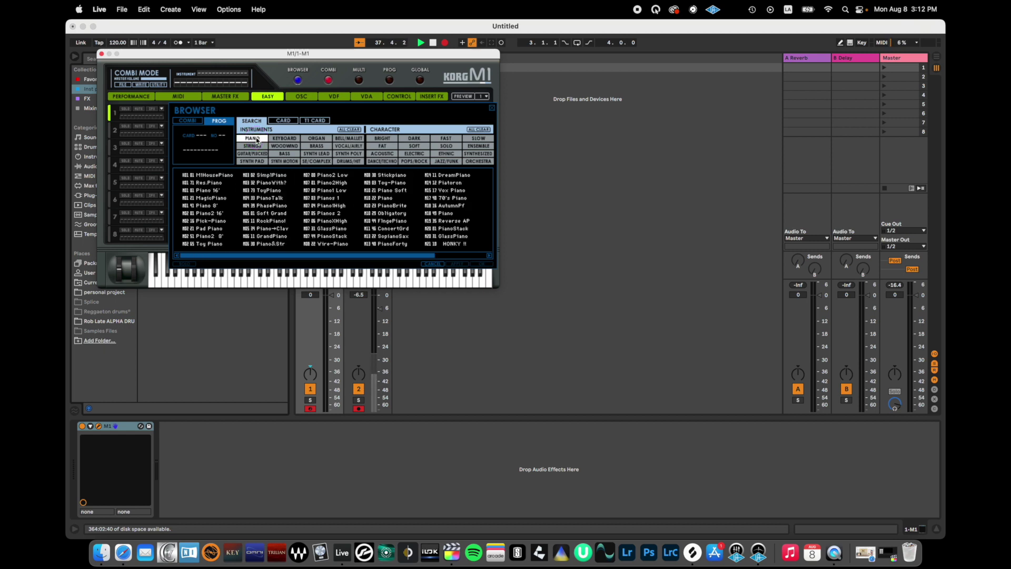
pyautogui.moveTo(232, 182); pyautogui.dragTo(216, 212)
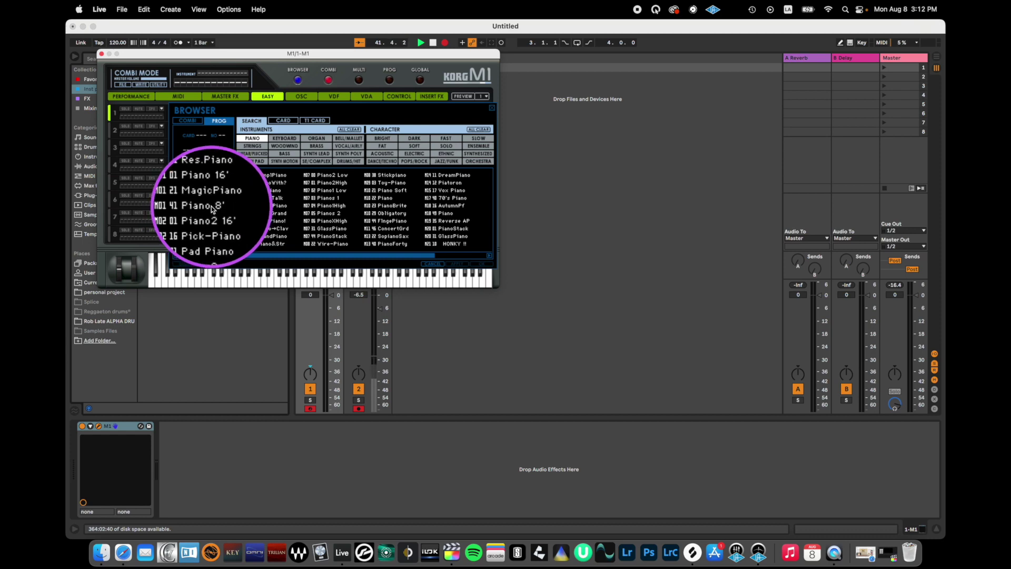
pyautogui.click(212, 207)
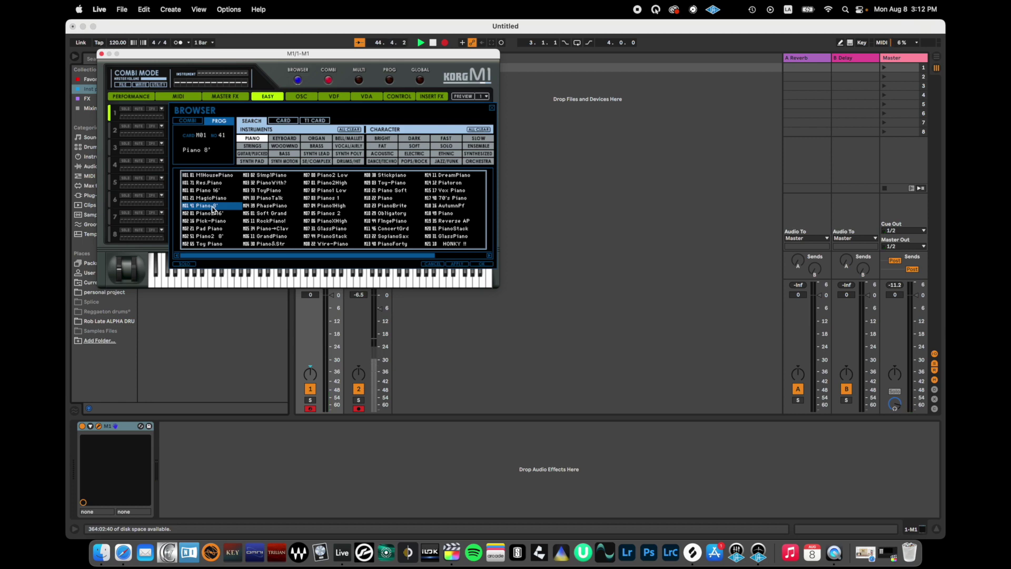
pyautogui.click(213, 208)
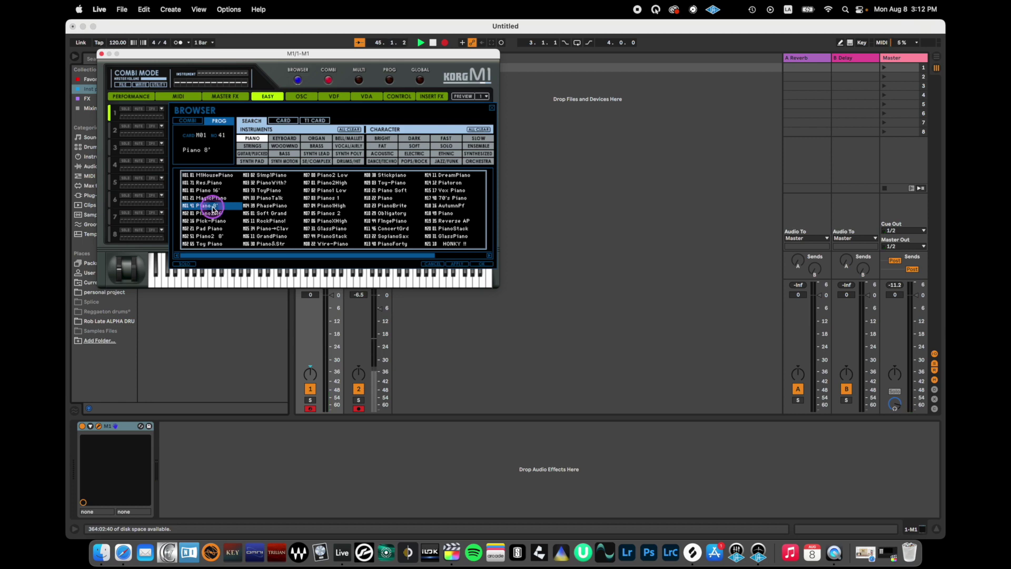
pyautogui.click(480, 266)
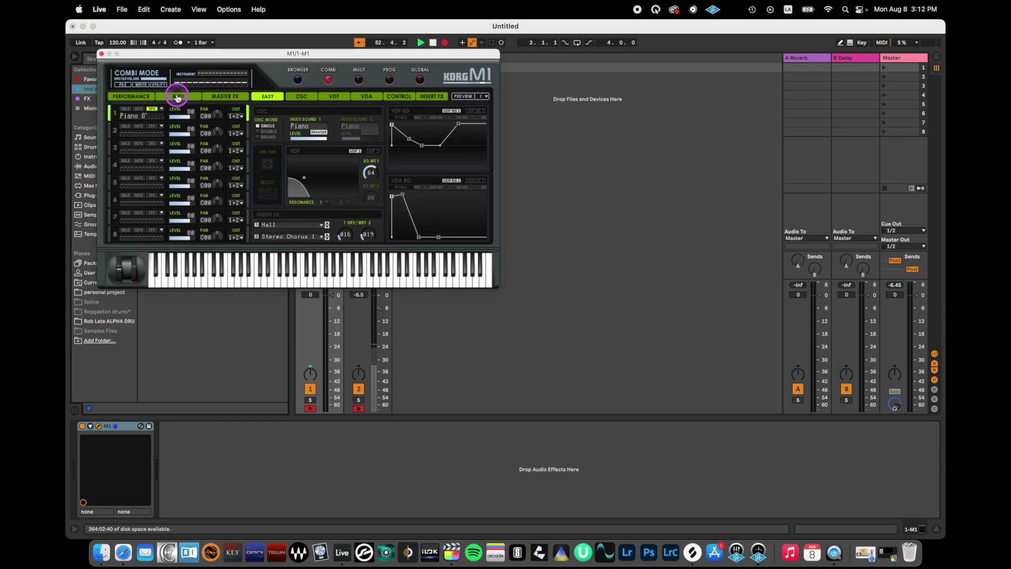
# - Set the upper key zone limit of the Piano 8' slot to B6 and test the keys around the split point
pyautogui.click(177, 96)
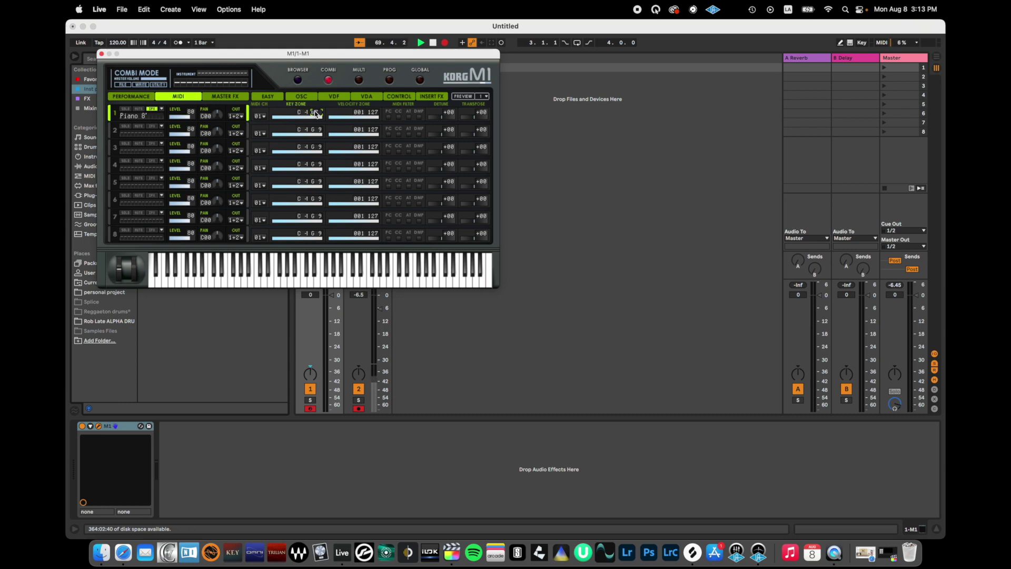
pyautogui.moveTo(316, 113); pyautogui.dragTo(316, 115)
pyautogui.click(313, 114)
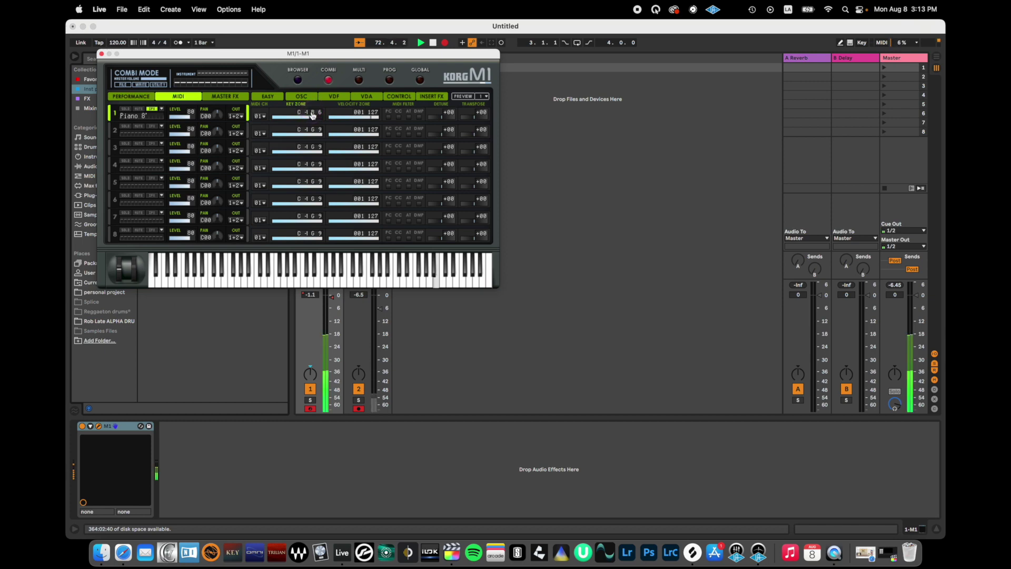
pyautogui.click(360, 227)
pyautogui.click(435, 266)
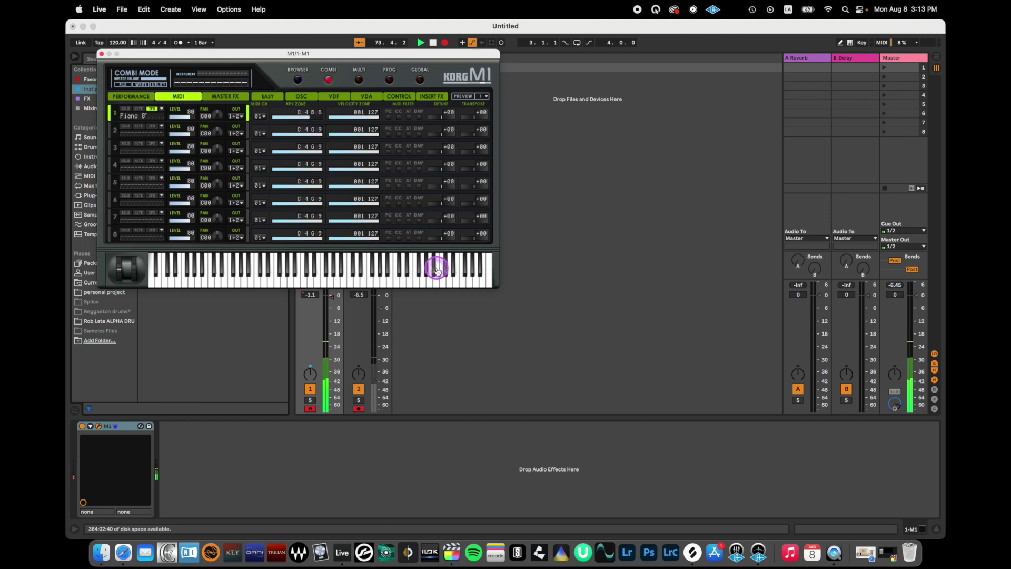
pyautogui.moveTo(439, 284); pyautogui.dragTo(444, 283)
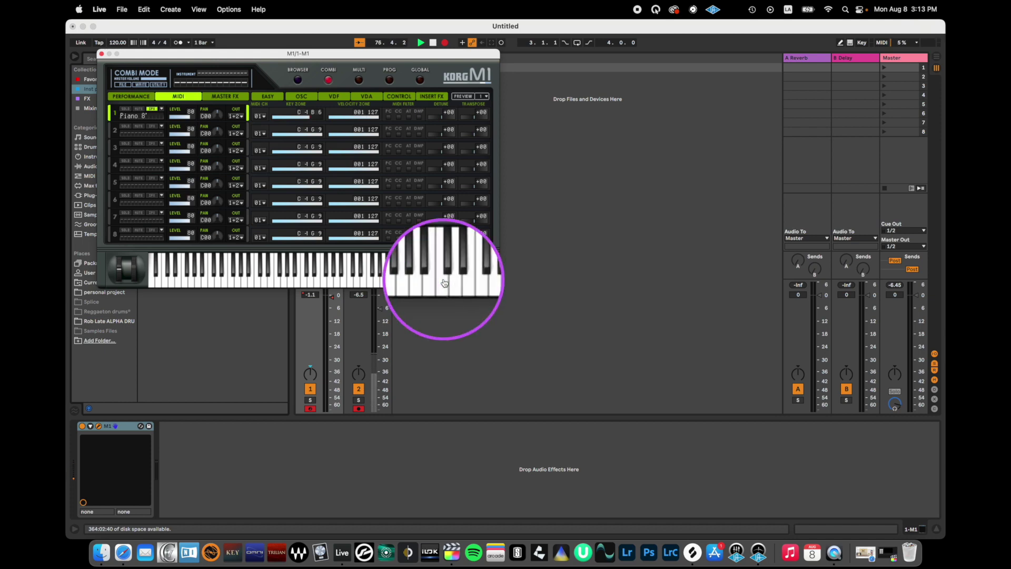
pyautogui.click(444, 283)
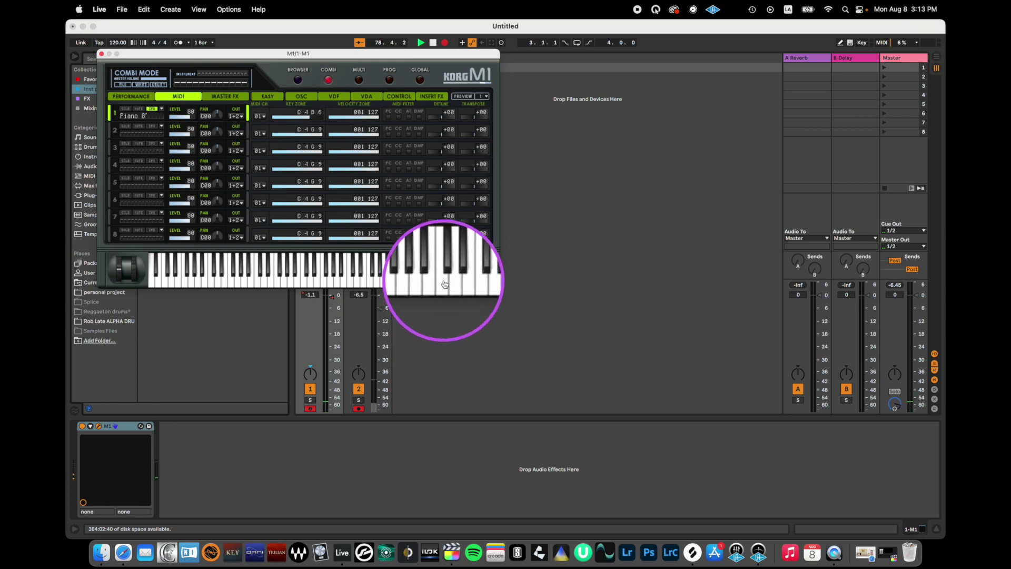
pyautogui.click(444, 283)
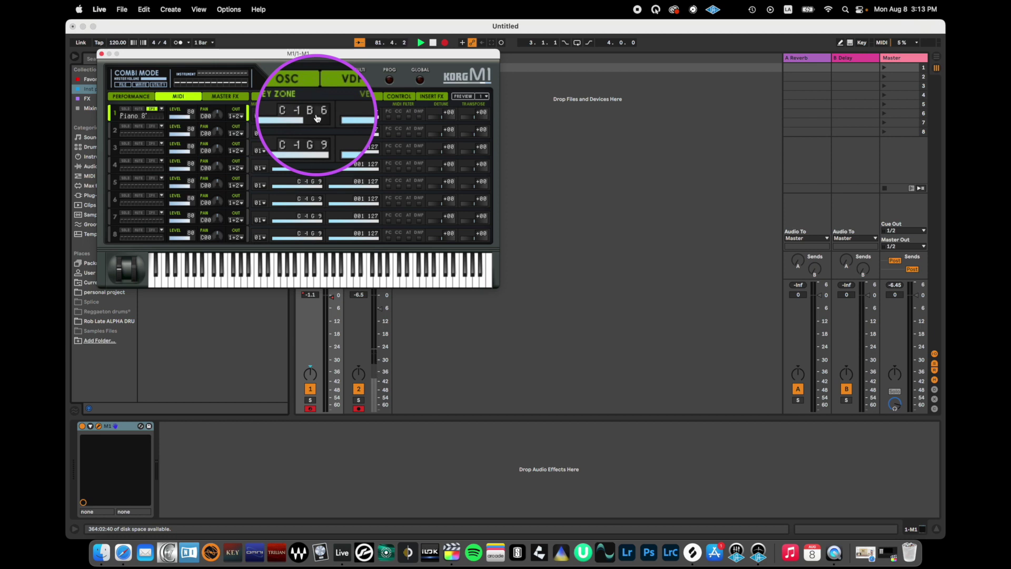
# - Load the Drums #2 program from the Drums/Hit category into slot 2 and start its key zone at C7
pyautogui.click(120, 132)
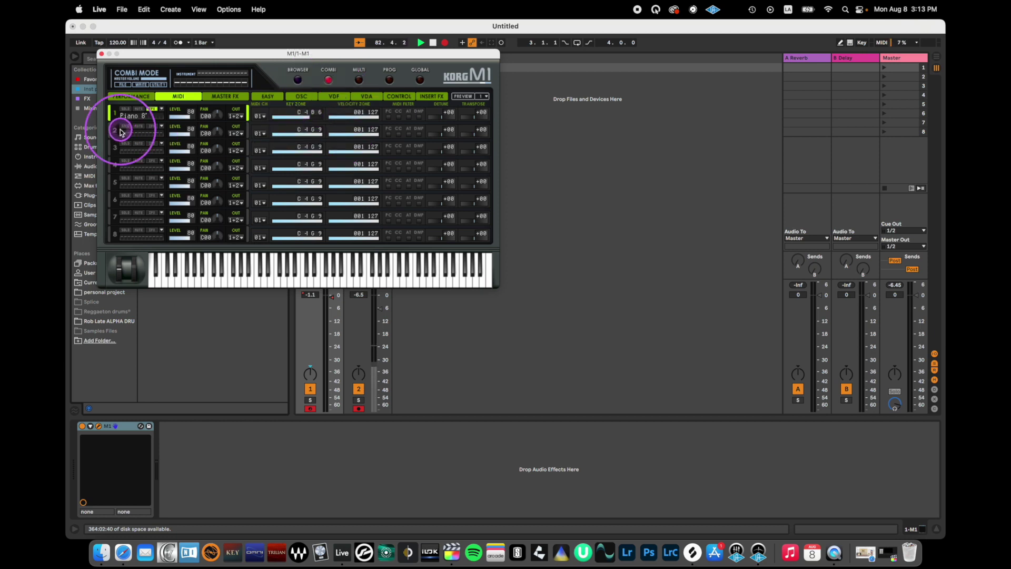
pyautogui.click(162, 126)
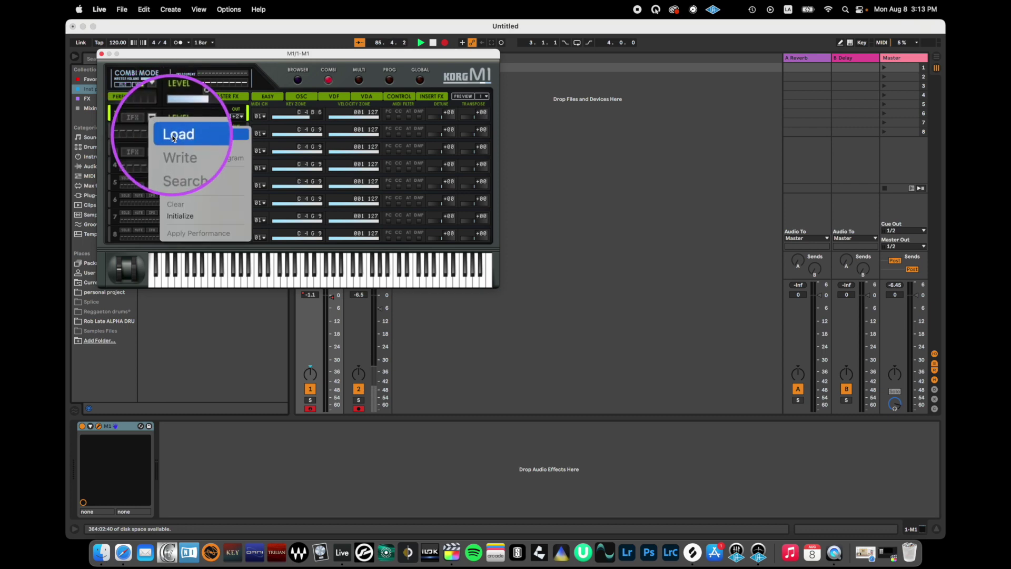
pyautogui.click(173, 136)
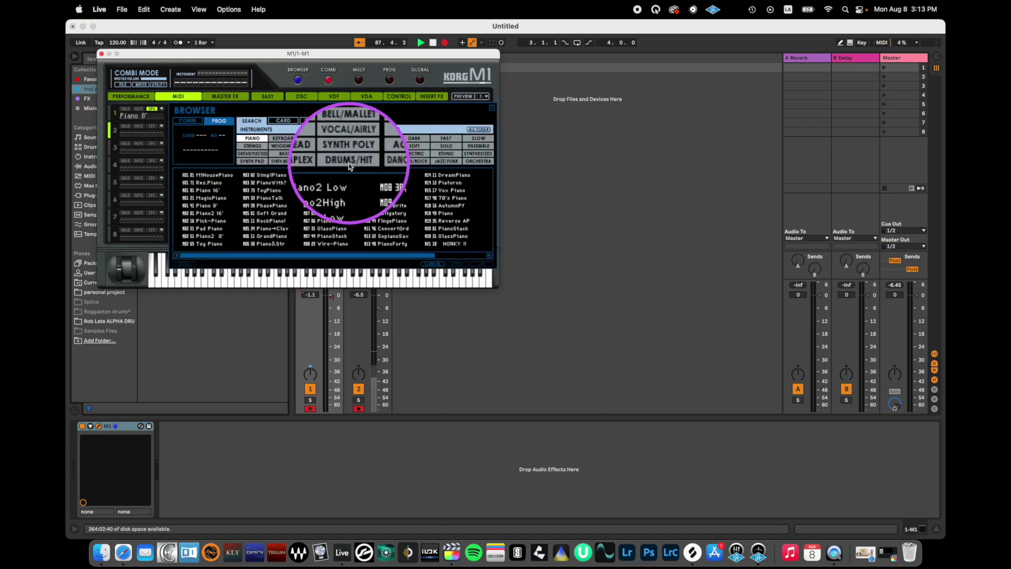
pyautogui.click(348, 161)
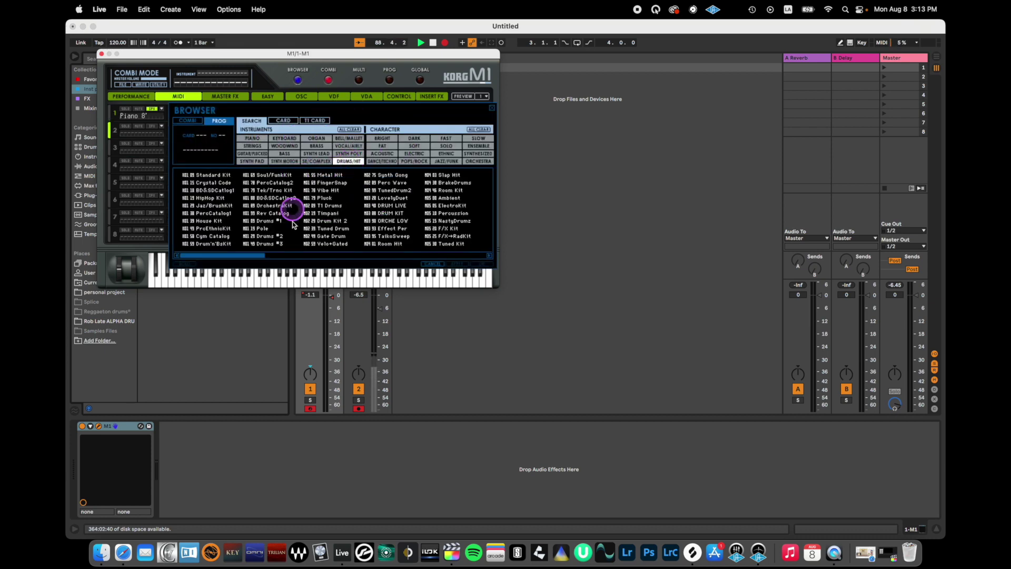
pyautogui.click(266, 236)
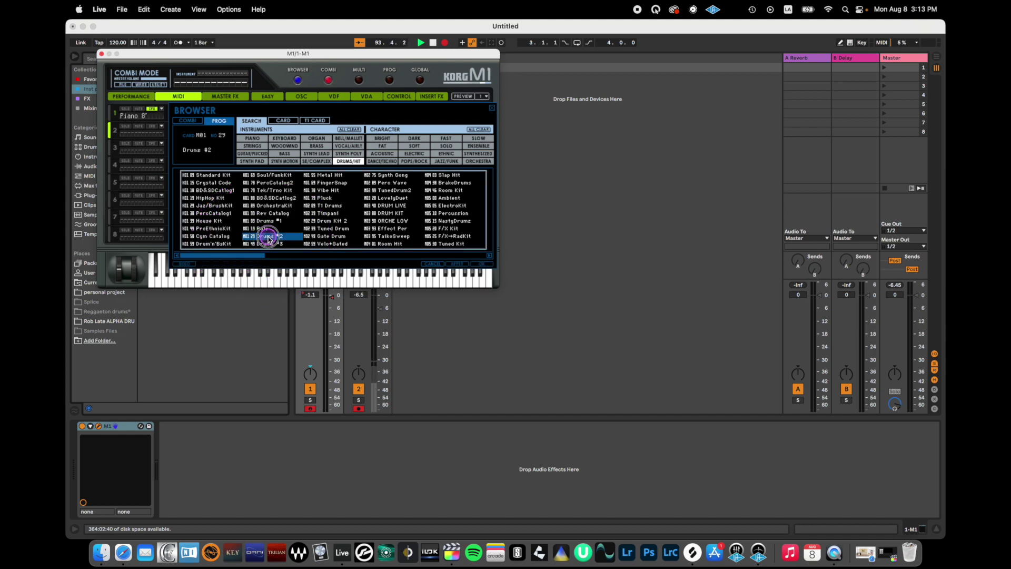
pyautogui.click(476, 267)
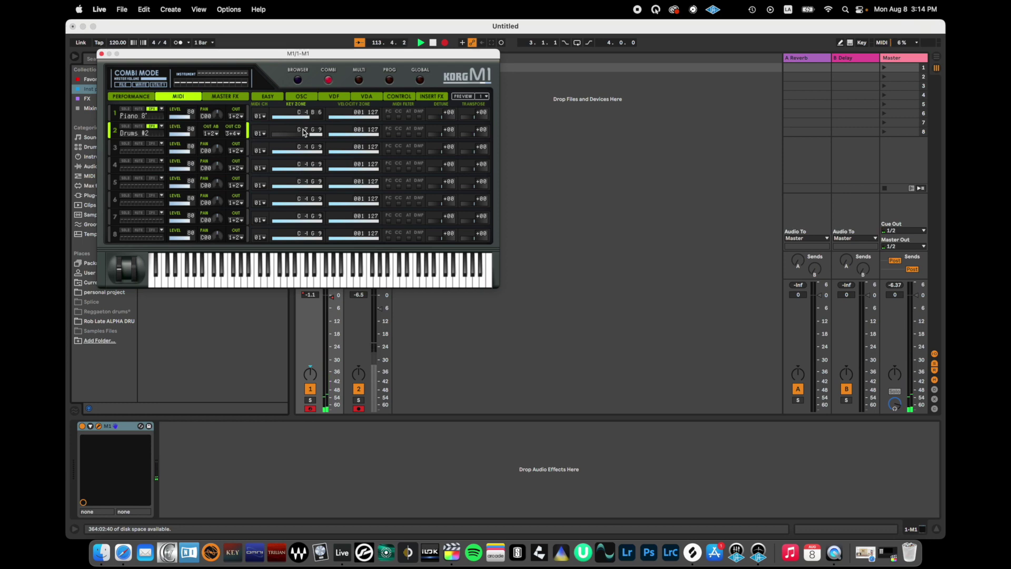
# - Transpose the Drums #2 slot down
pyautogui.moveTo(458, 128); pyautogui.dragTo(481, 132)
pyautogui.click(481, 131)
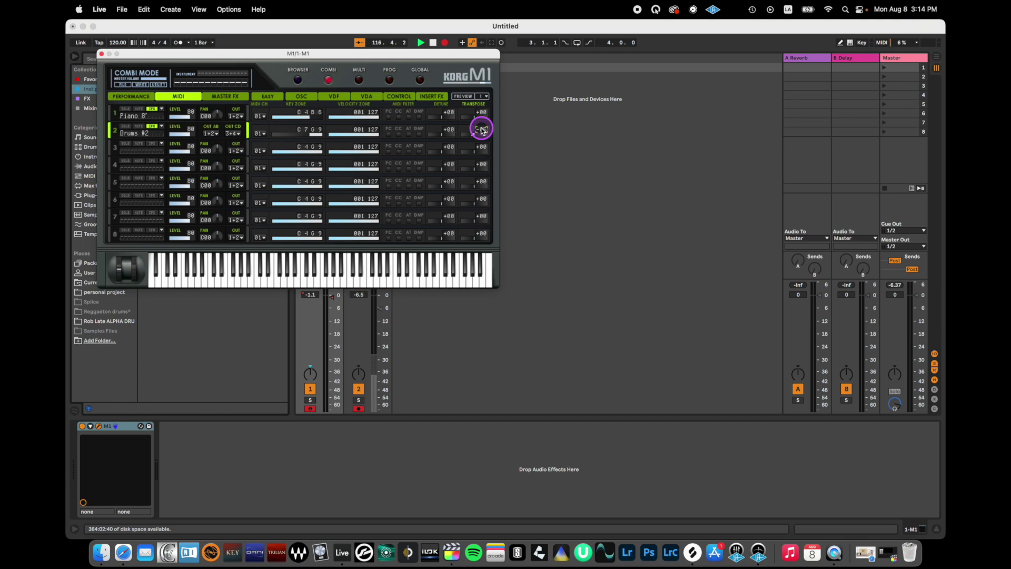
pyautogui.moveTo(481, 131); pyautogui.dragTo(481, 136)
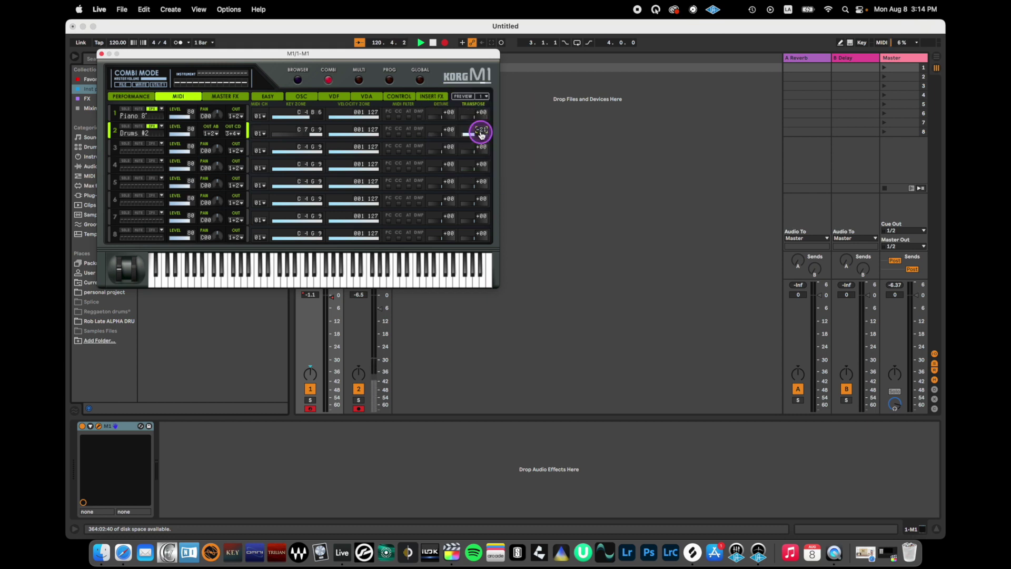
# - Set the insert reverb's dry/wet to DRY for Drums #2 and to 003 for Piano 8'
pyautogui.click(427, 97)
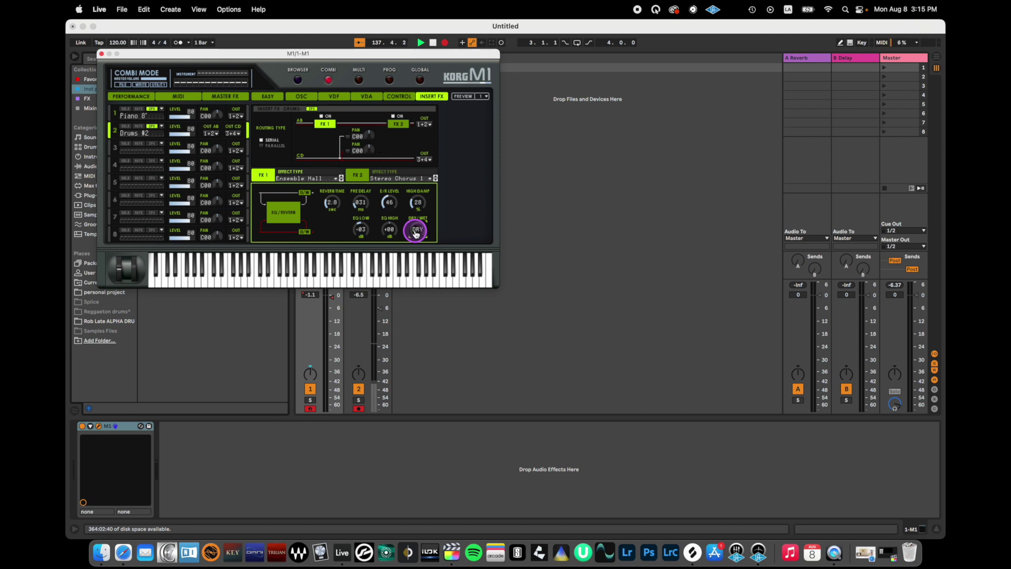
pyautogui.click(110, 112)
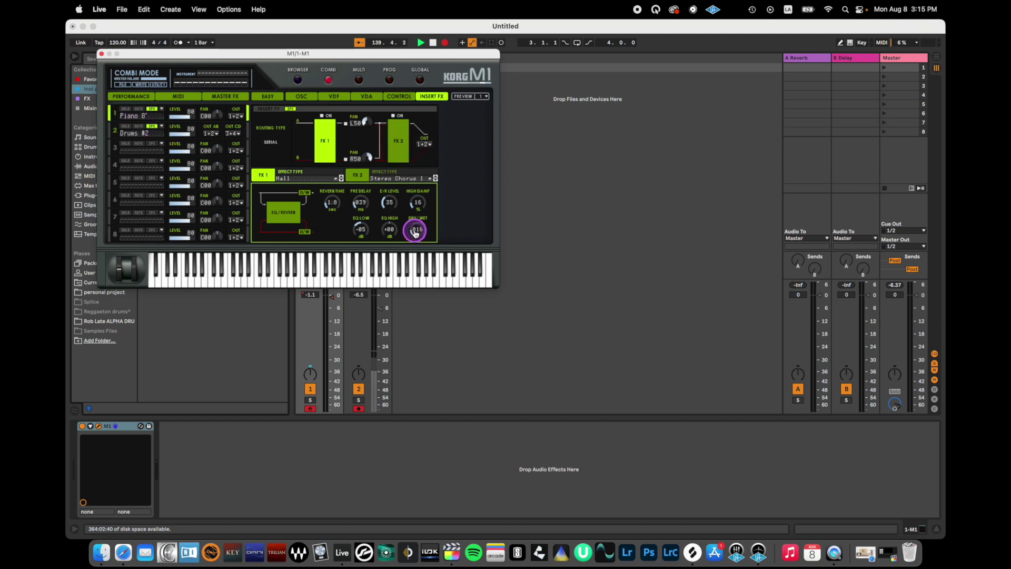
pyautogui.moveTo(416, 233); pyautogui.dragTo(419, 238)
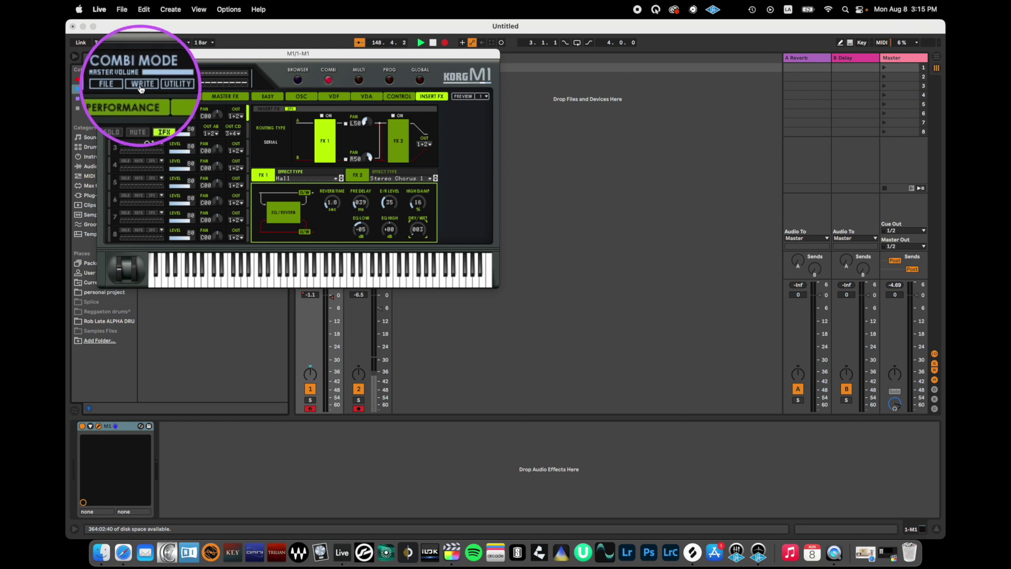
# - Write the combination to slot 00 of the User 1 card and close the write window
pyautogui.click(141, 86)
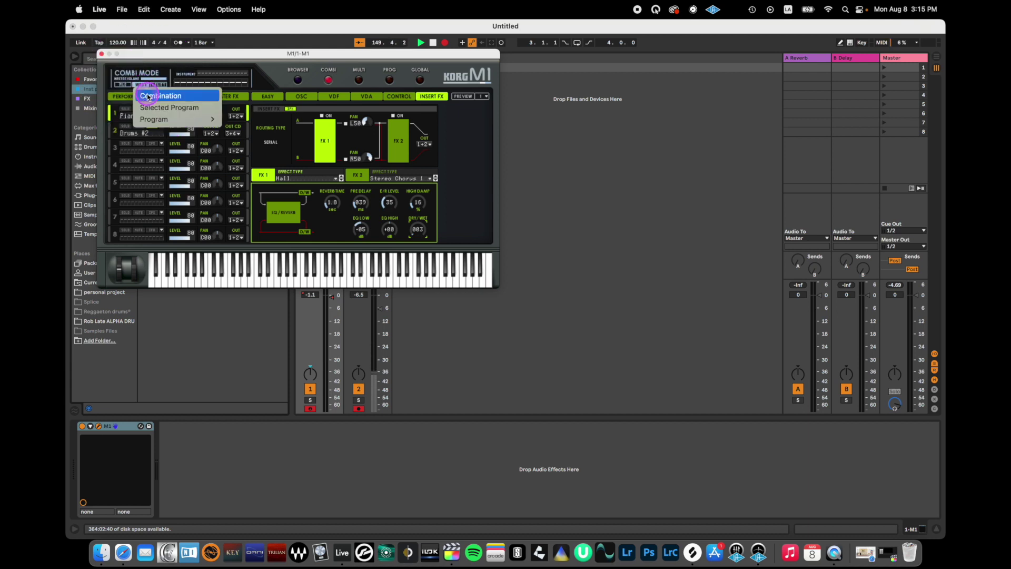
pyautogui.click(148, 96)
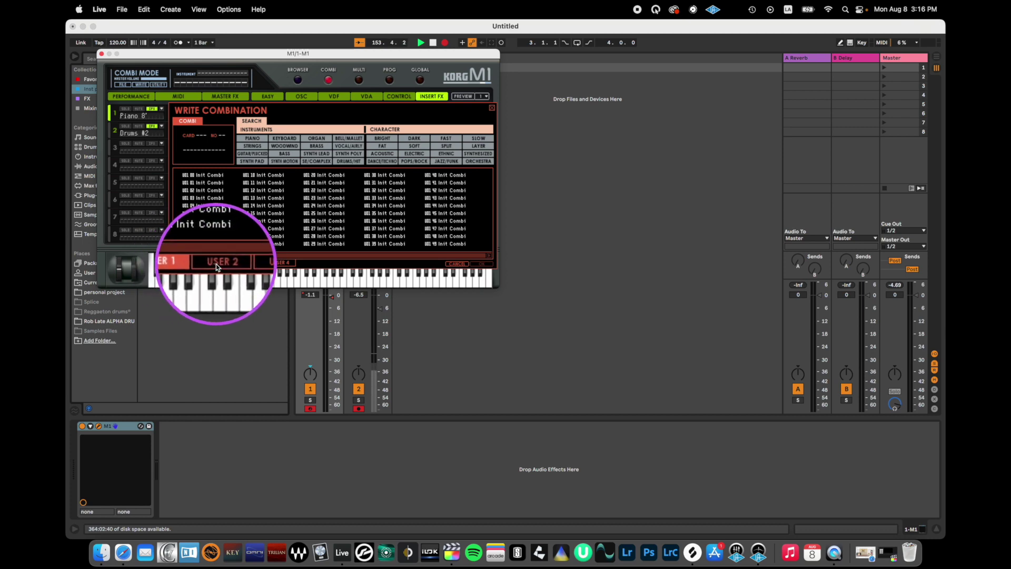
pyautogui.click(202, 177)
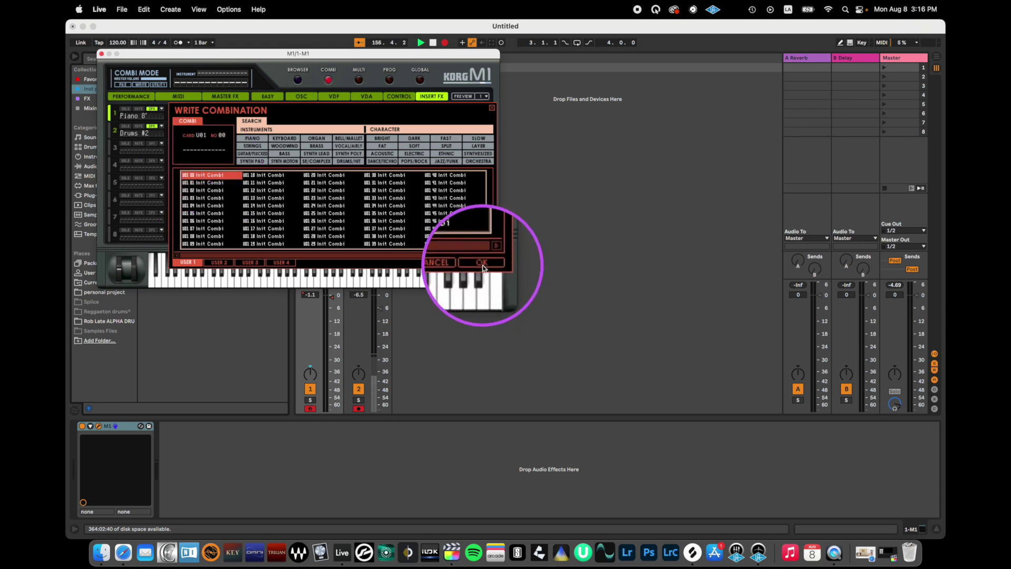
pyautogui.click(483, 265)
pyautogui.click(491, 109)
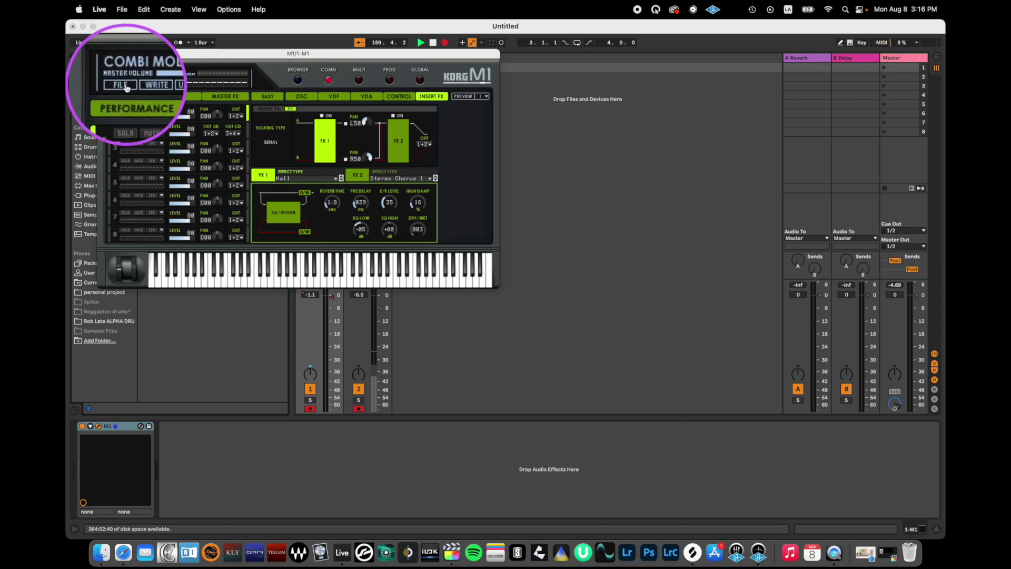
# - Start saving the single combination as Piano Clap in the Korg M1 Combi folder, but cancel the save
pyautogui.click(126, 87)
pyautogui.moveTo(133, 108)
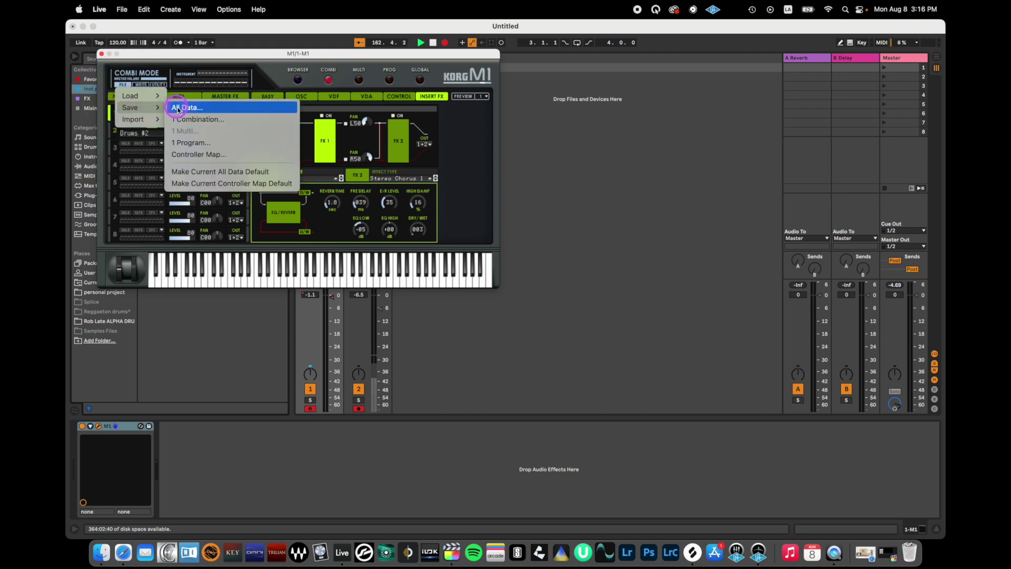
pyautogui.click(187, 120)
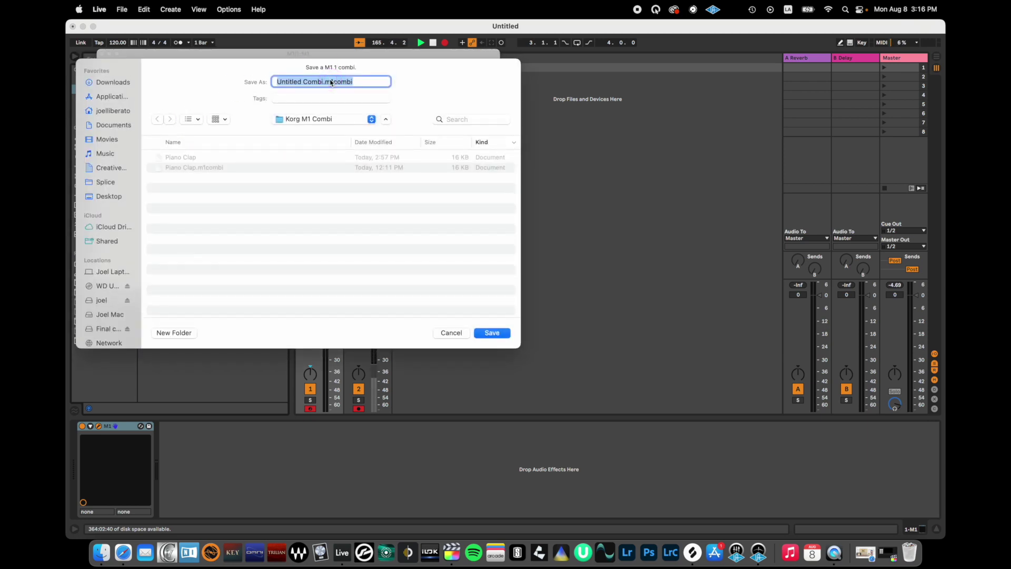
pyautogui.write('Pi')
pyautogui.click(331, 80)
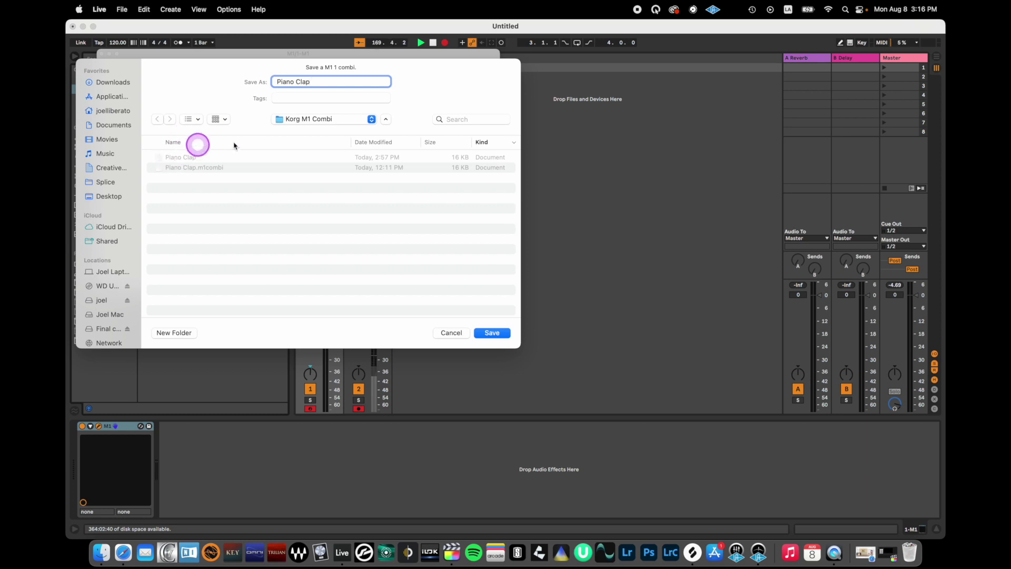
pyautogui.click(454, 333)
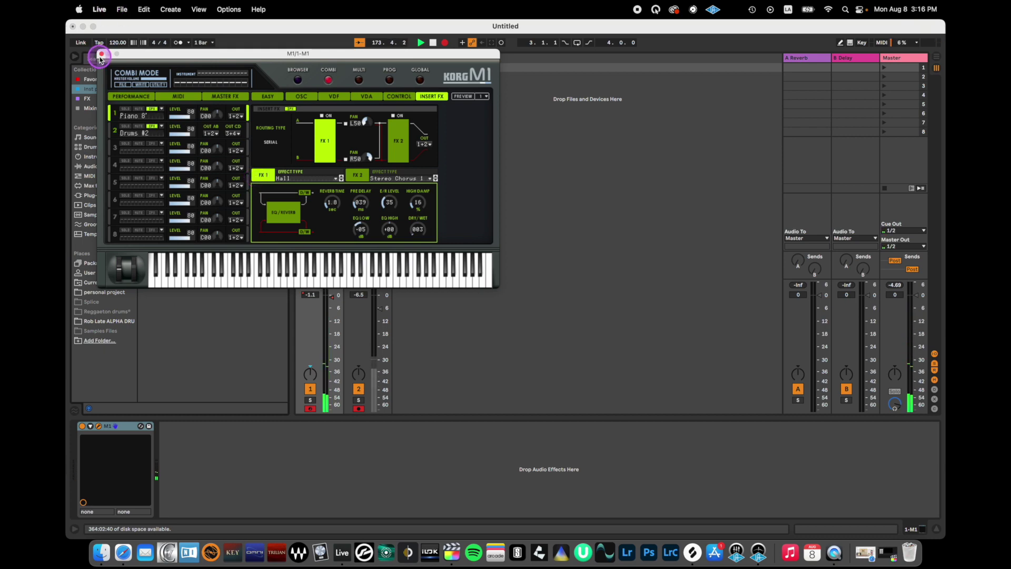
# - Remove the existing M1 device from the MIDI track and load a fresh M1 instance onto it
pyautogui.click(101, 53)
pyautogui.click(121, 426)
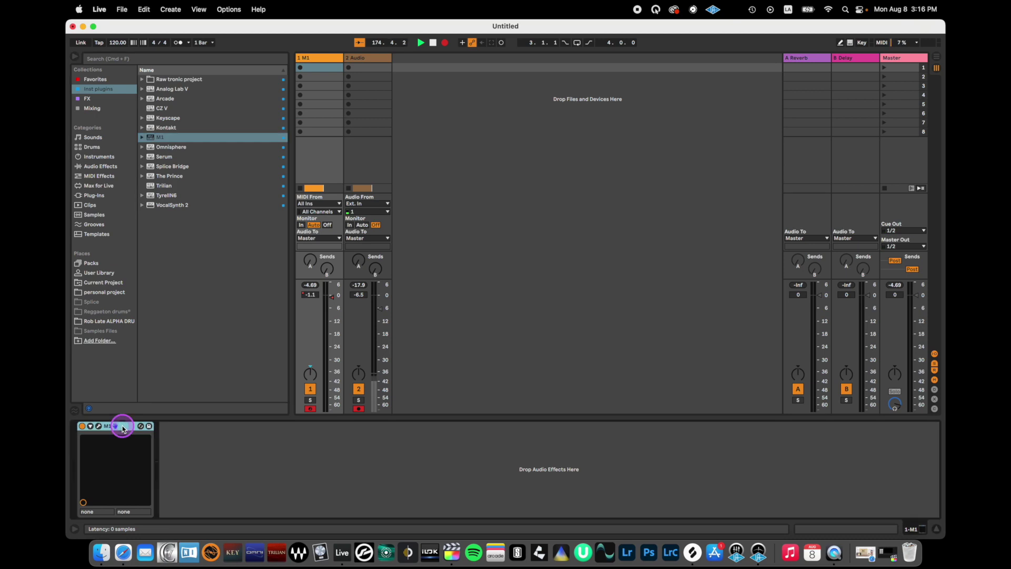
pyautogui.press('Delete')
pyautogui.click(319, 58)
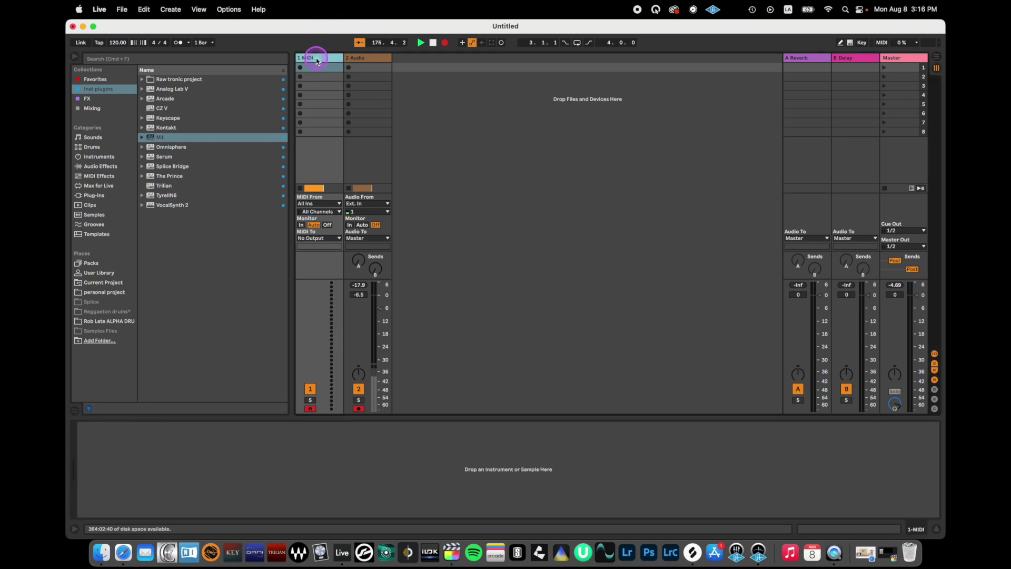
pyautogui.moveTo(158, 138); pyautogui.dragTo(153, 139)
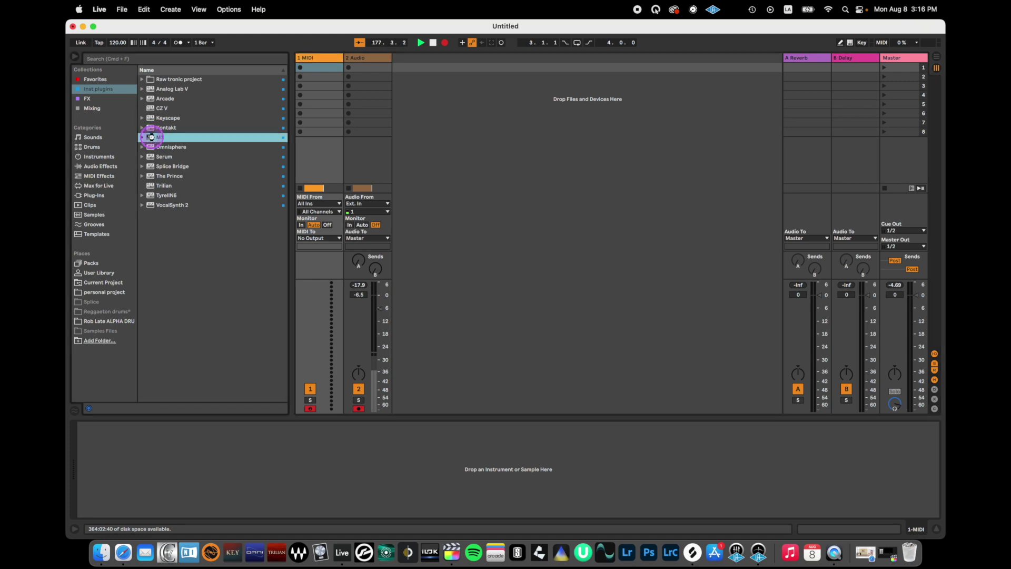
pyautogui.doubleClick(151, 137)
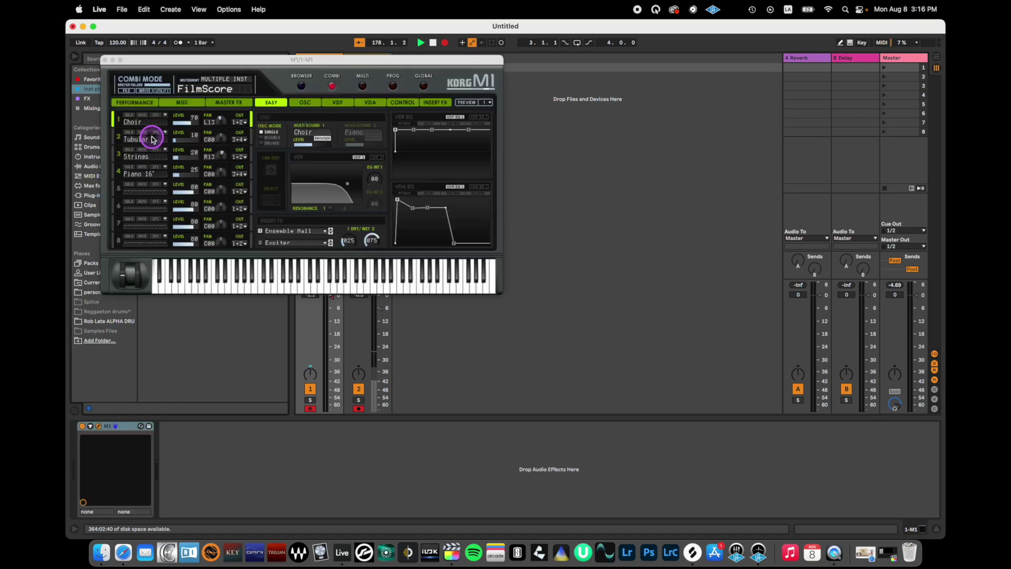
# - Load the saved Piano Clap combination from the Korg M1 Combi folder into the new M1 instance
pyautogui.click(128, 91)
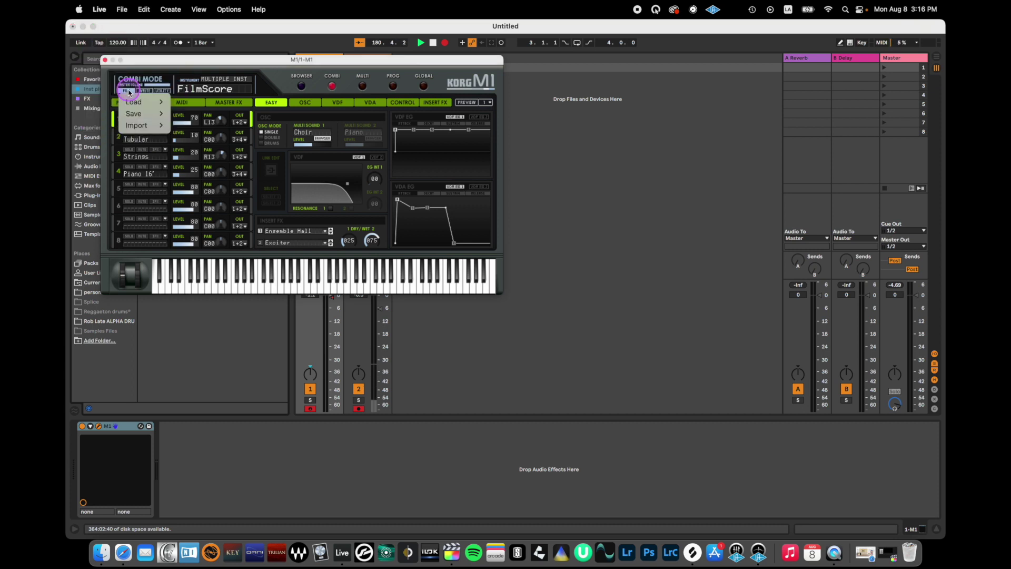
pyautogui.moveTo(134, 102)
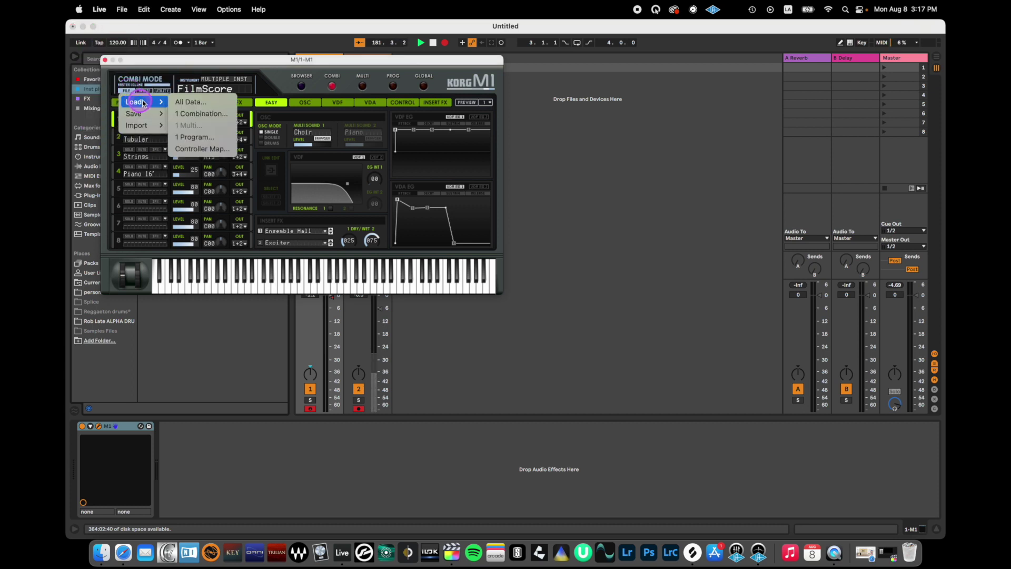
pyautogui.click(191, 114)
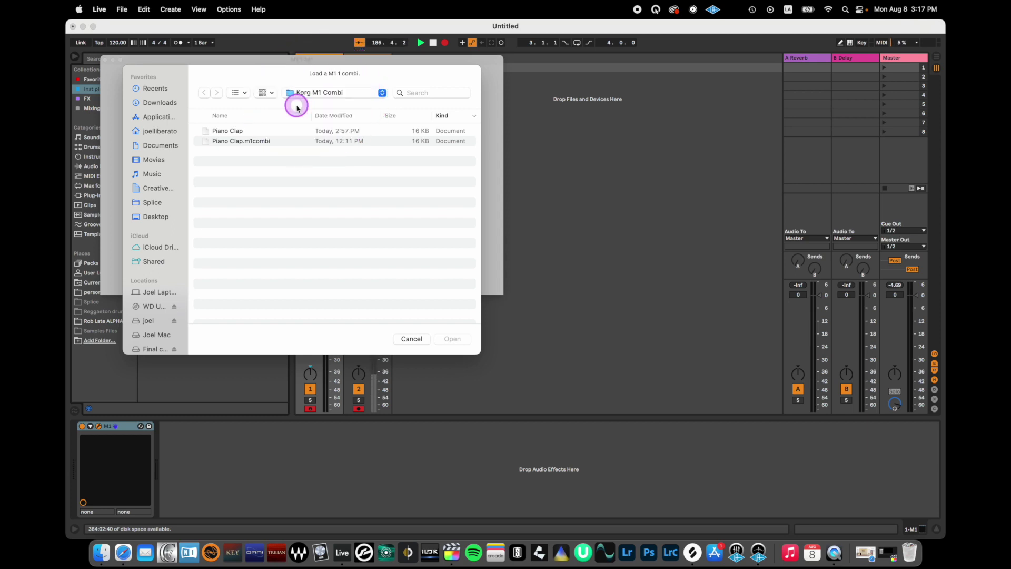
pyautogui.click(224, 132)
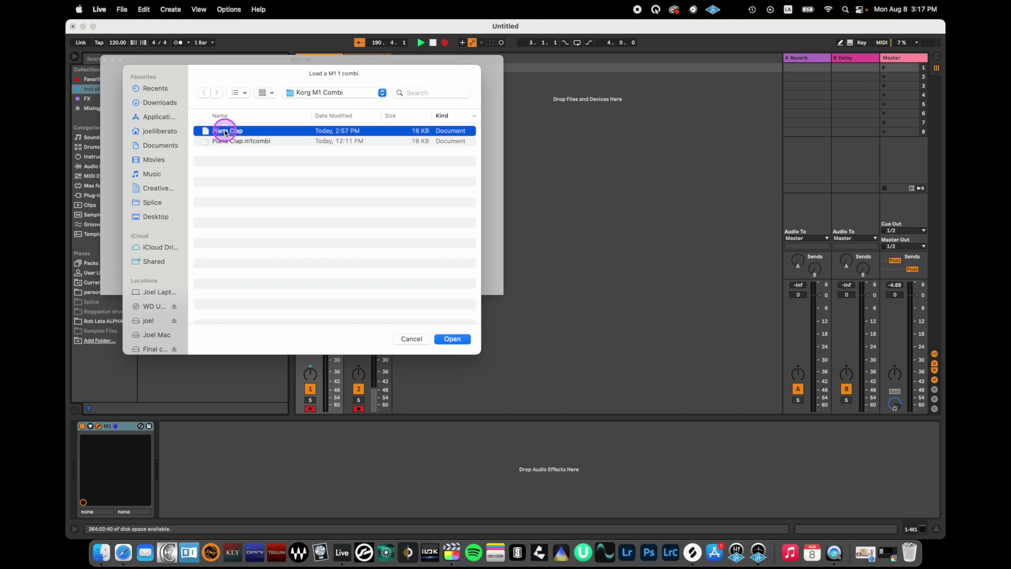
pyautogui.click(457, 338)
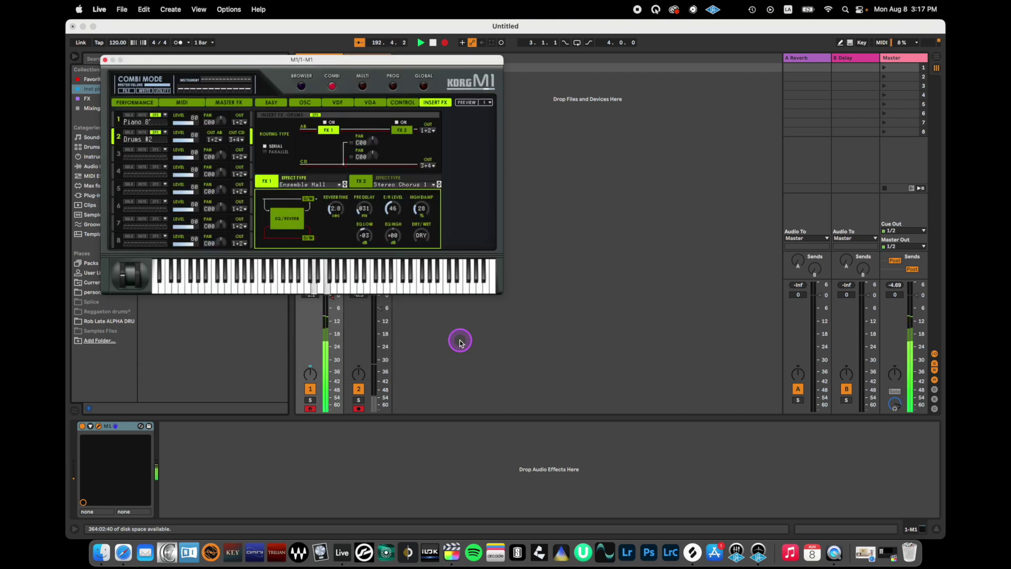
# - Close the M1 plug-in window and switch to the Arrangement View
pyautogui.click(106, 59)
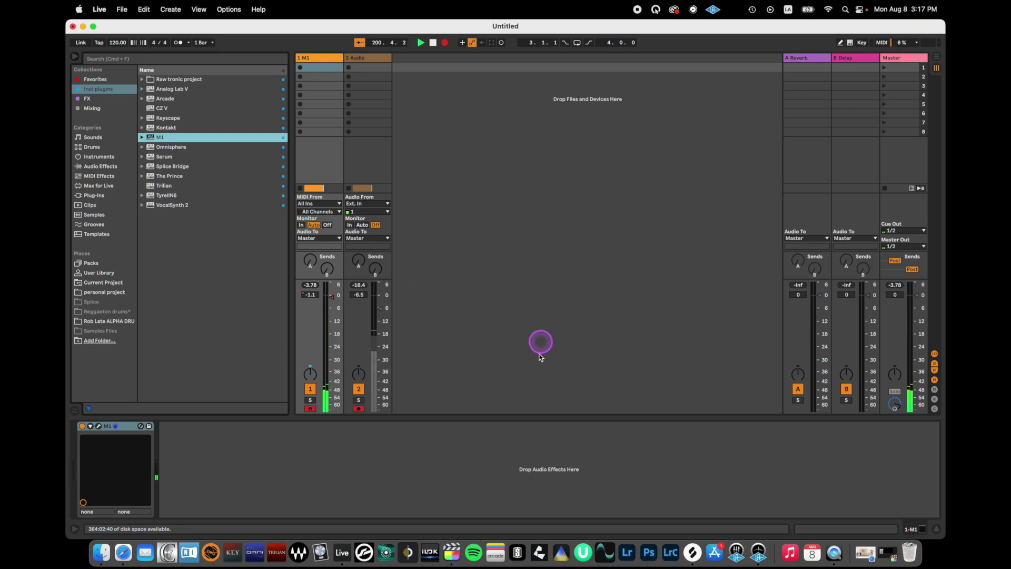
pyautogui.press('Tab')
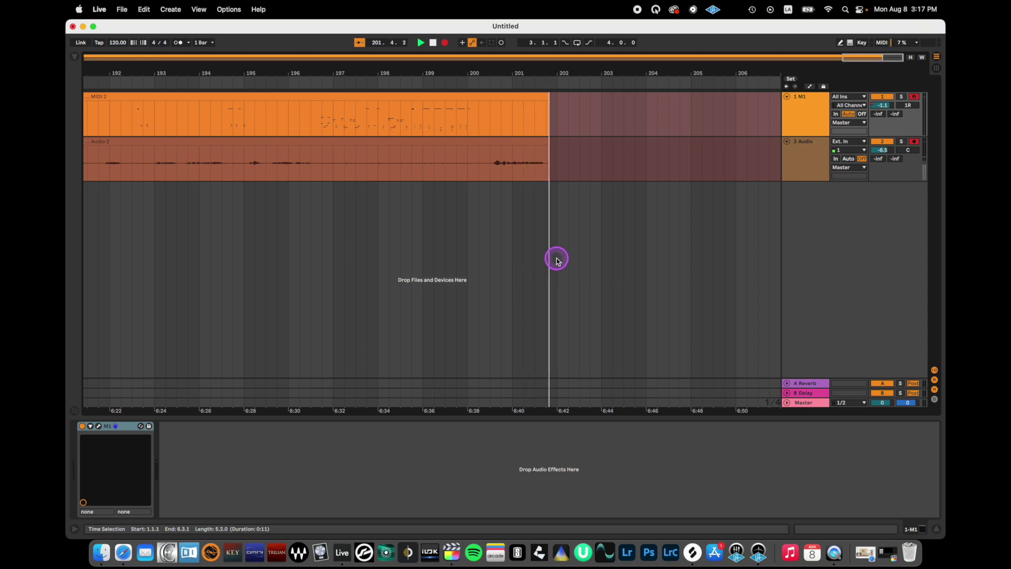